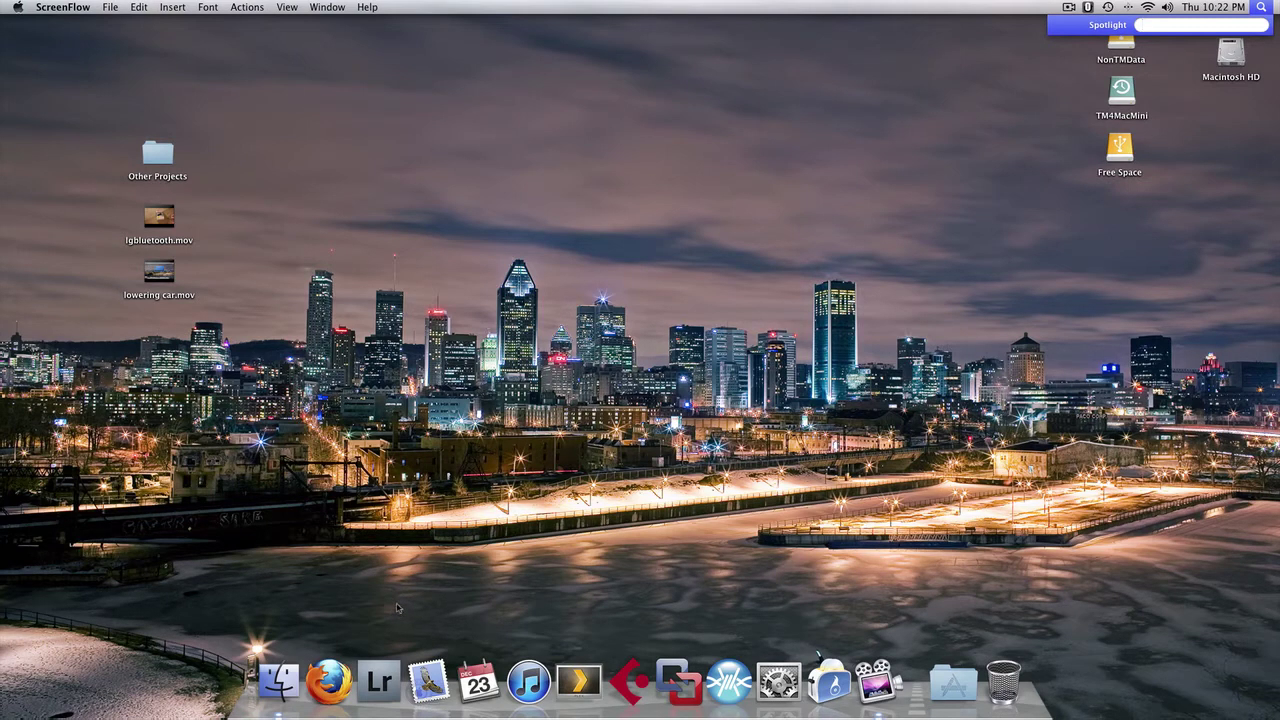
- Launch Lightroom 2 and open its Library showing the HDR-toned car photo
click(385, 668)
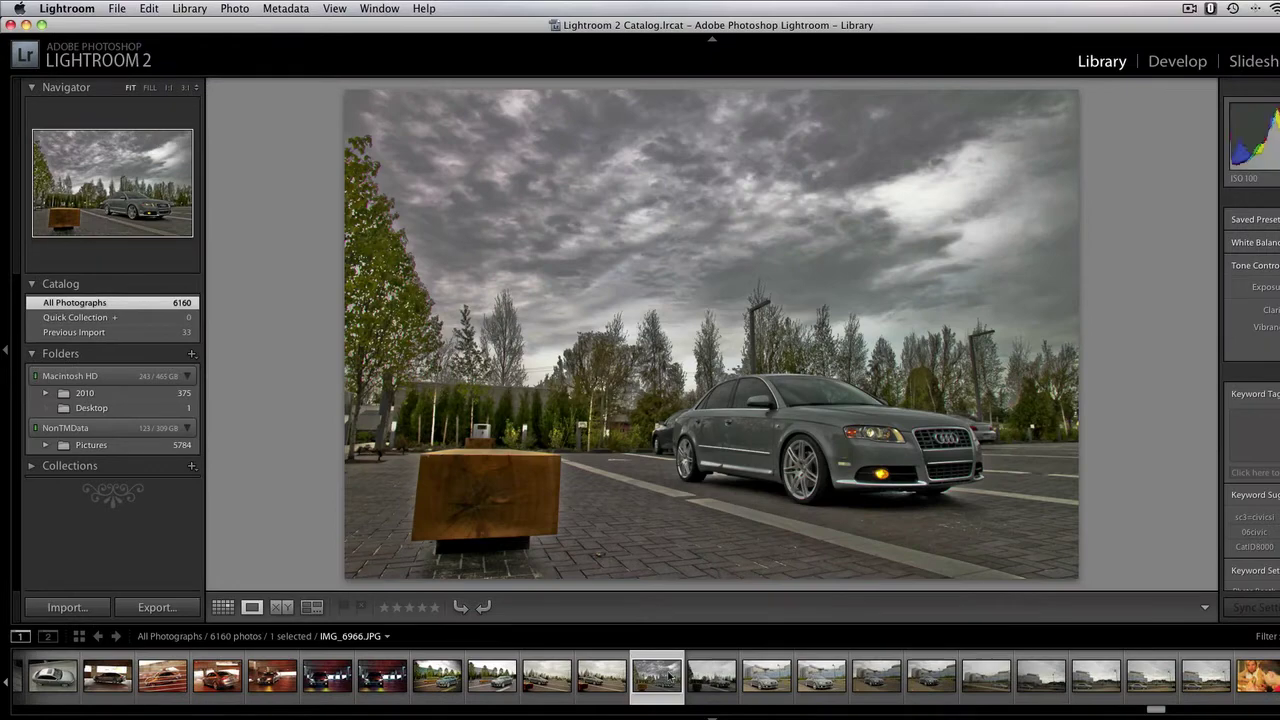
- Select the flat, unedited car photo and open it in the Develop module
click(702, 678)
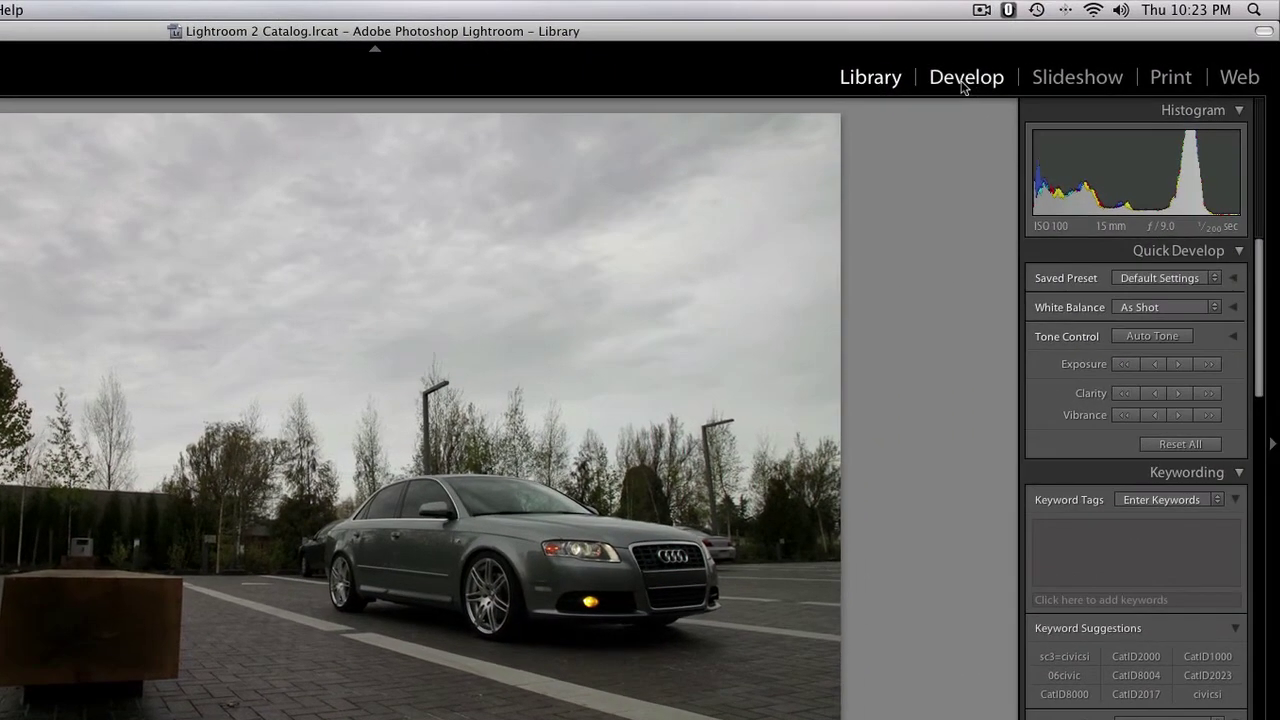
click(962, 86)
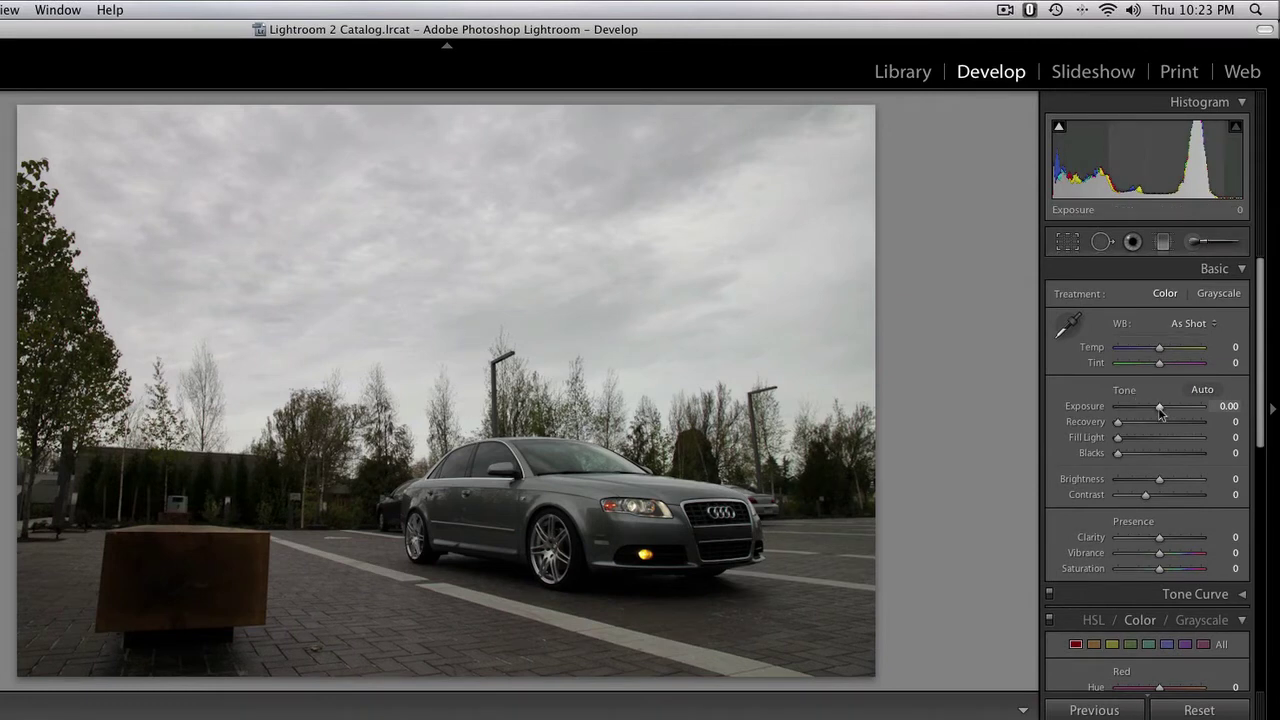
- Set Exposure to -4.00, Recovery to 100 and Fill Light to 100
drag(1160, 413, 1097, 412)
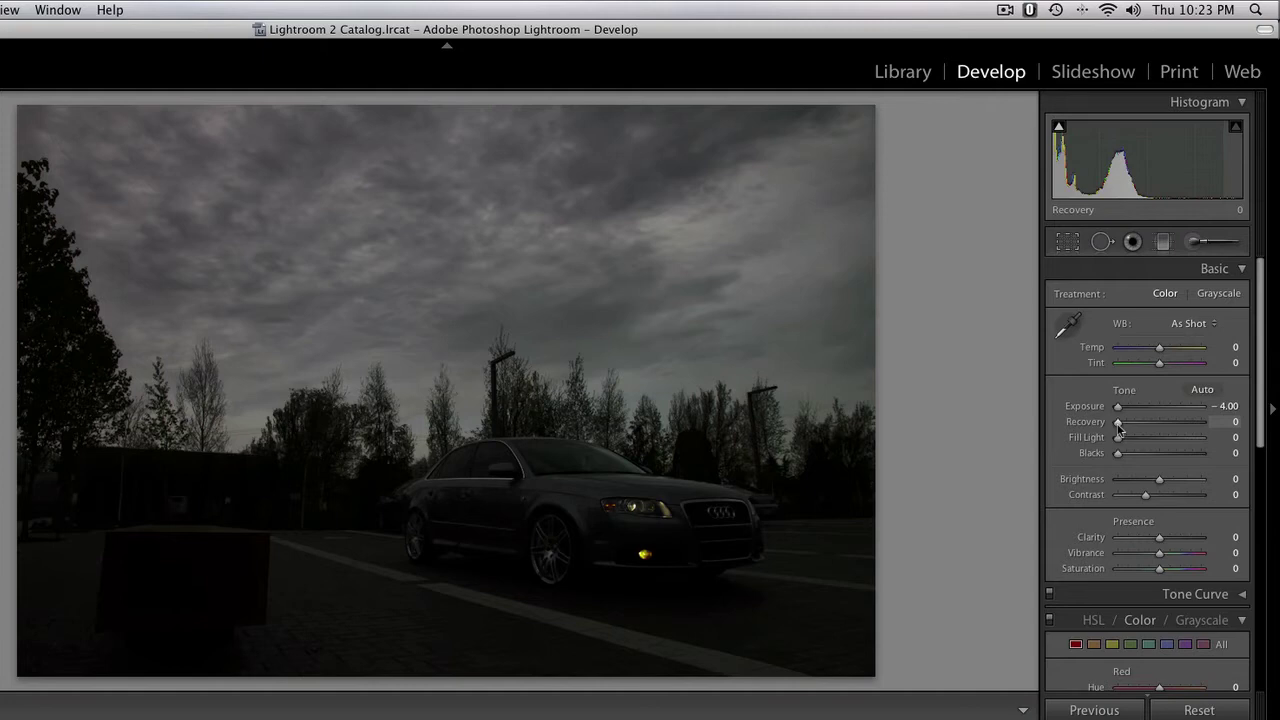
drag(1118, 428, 1266, 429)
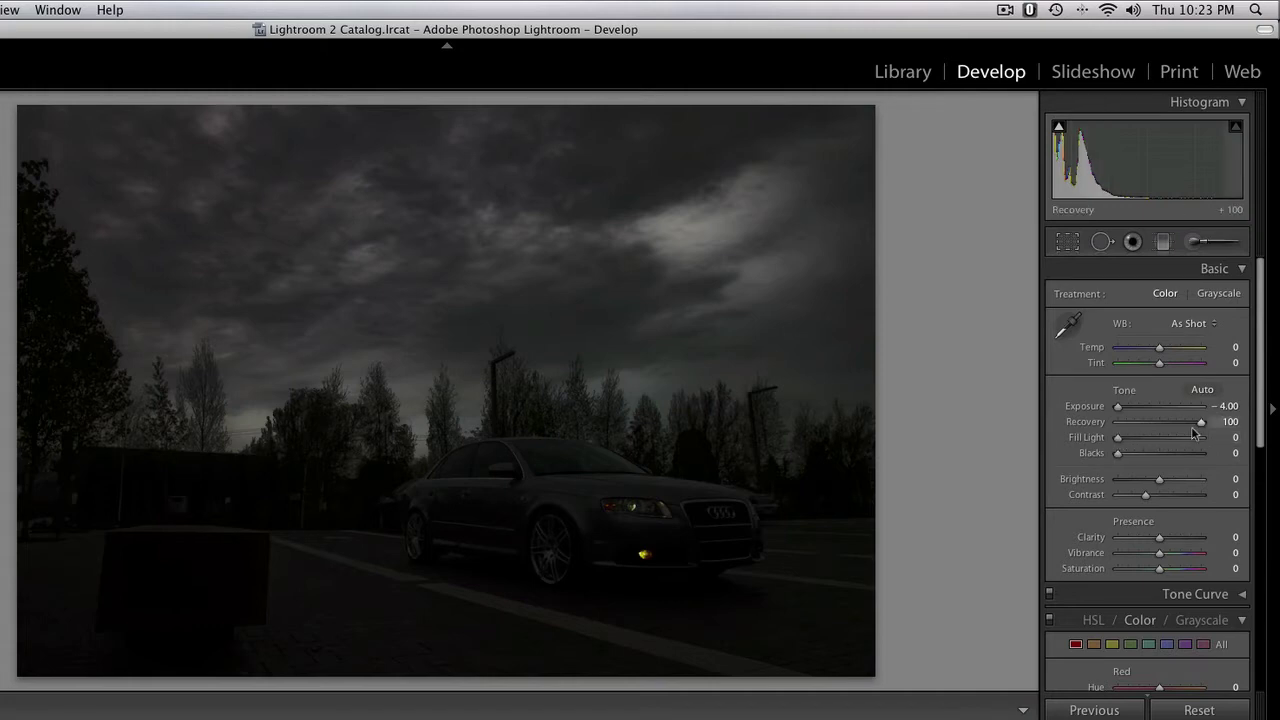
drag(1201, 421, 1278, 432)
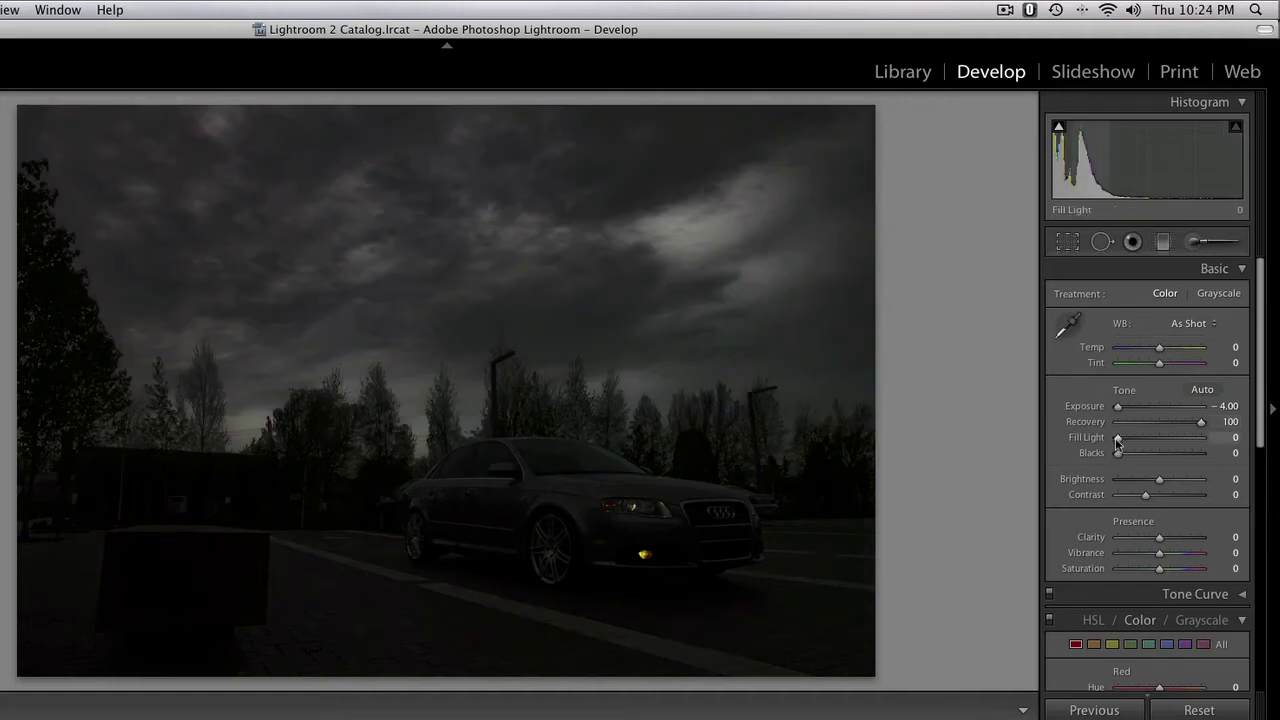
drag(1118, 443, 1262, 445)
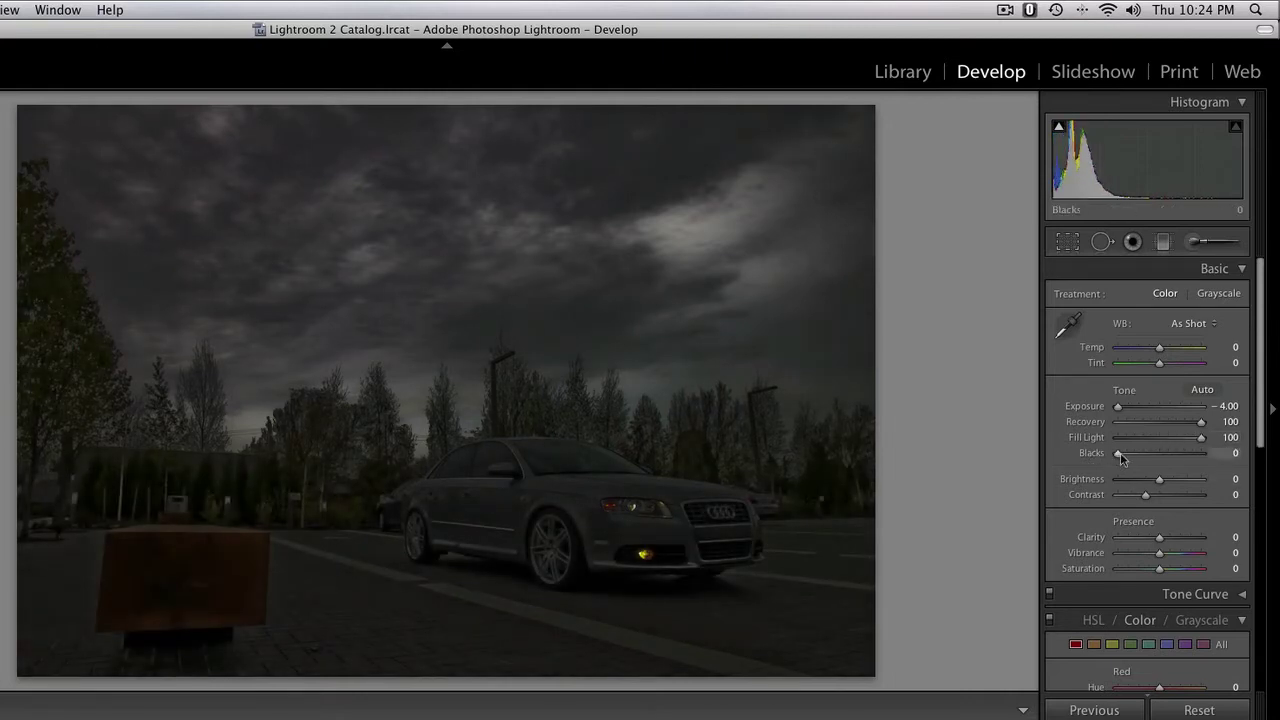
- Try several Blacks levels, settle Blacks at 24, and raise Contrast to +30
drag(1120, 452, 1244, 484)
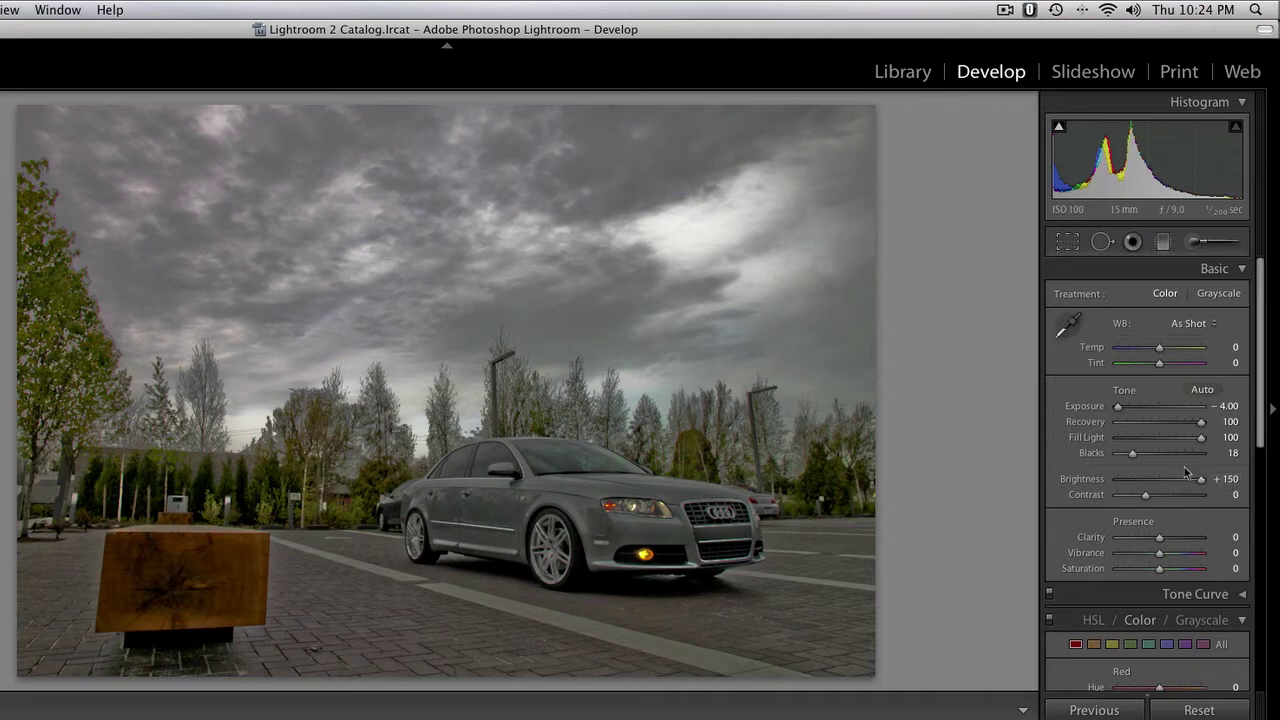
drag(1133, 455, 1143, 457)
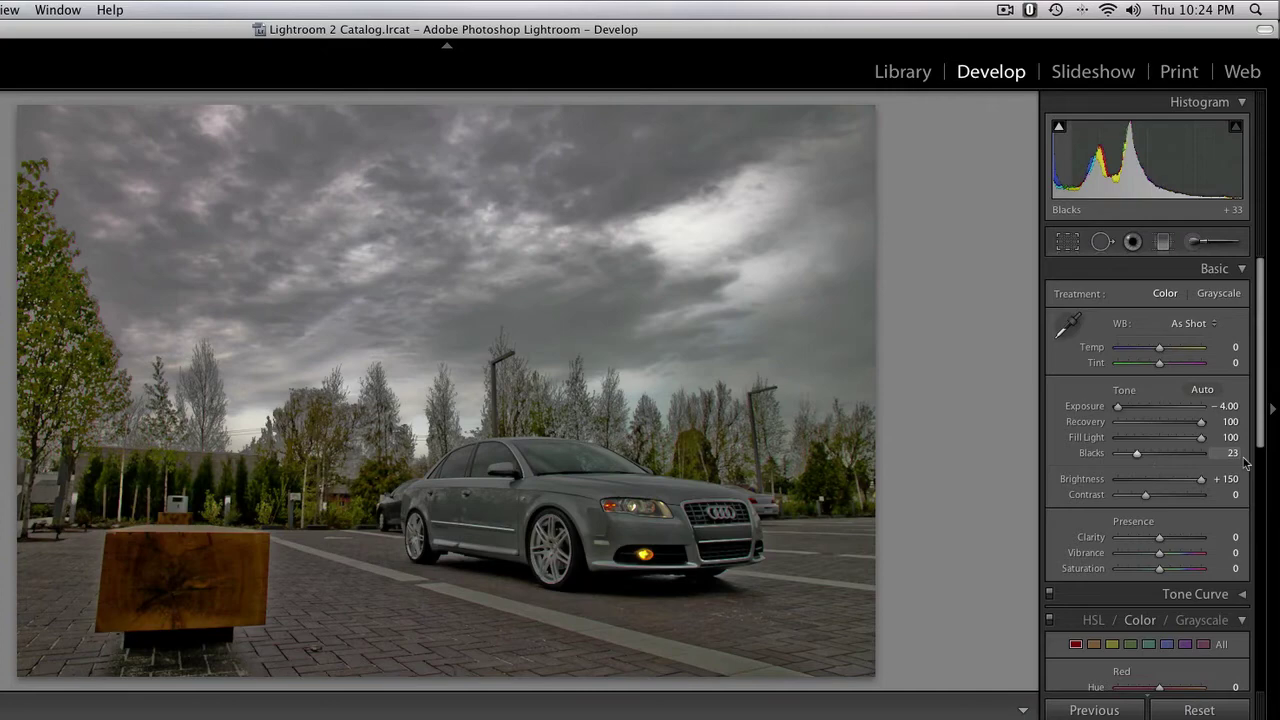
drag(1245, 460, 1066, 462)
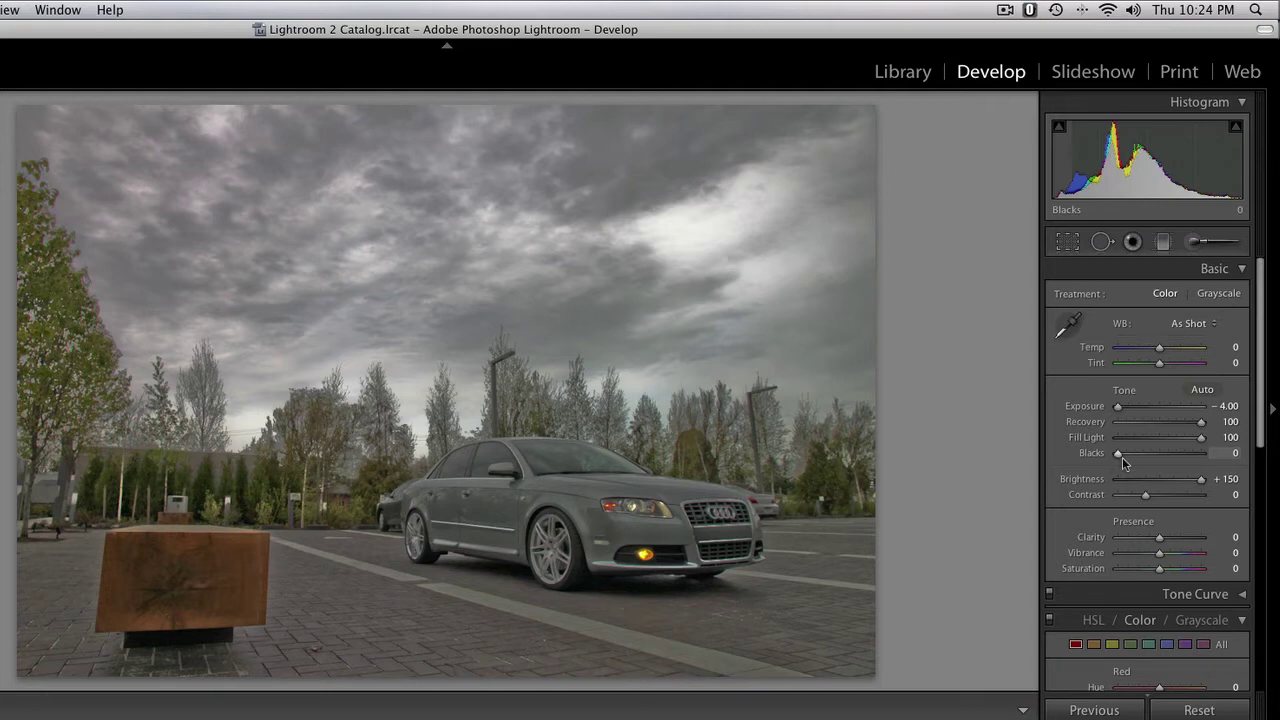
mouse_move(1122, 457)
mouse_down()
mouse_move(1159, 456)
mouse_move(1142, 456)
mouse_up()
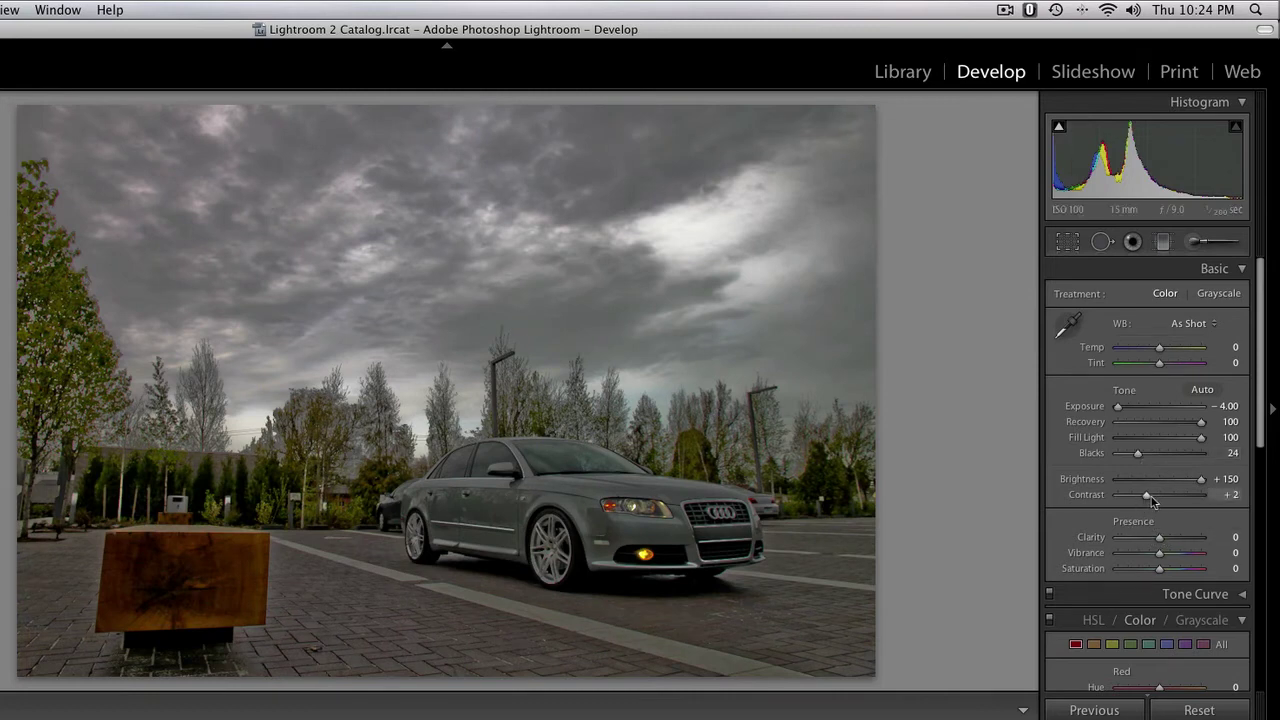
drag(1146, 495, 1165, 499)
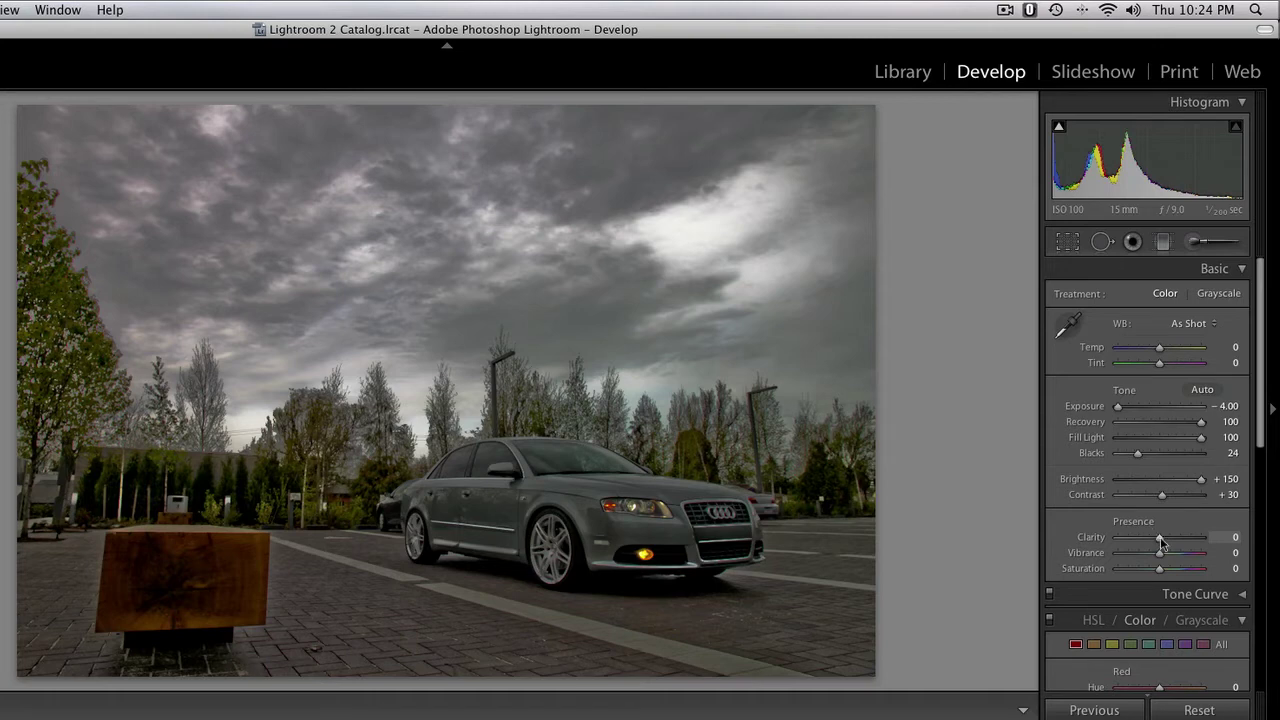
- Test Clarity extremes and leave it at +67, with Saturation and Vibrance back at 0
drag(1159, 538, 1186, 544)
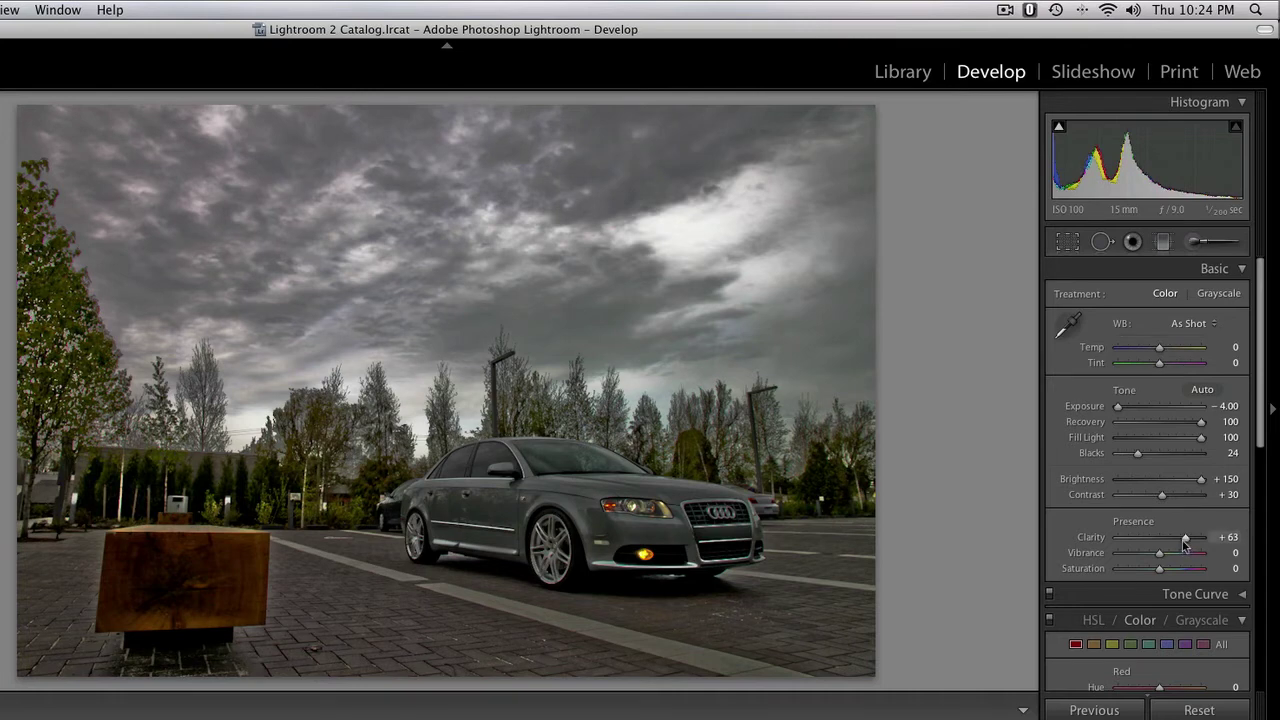
drag(1185, 543, 1246, 543)
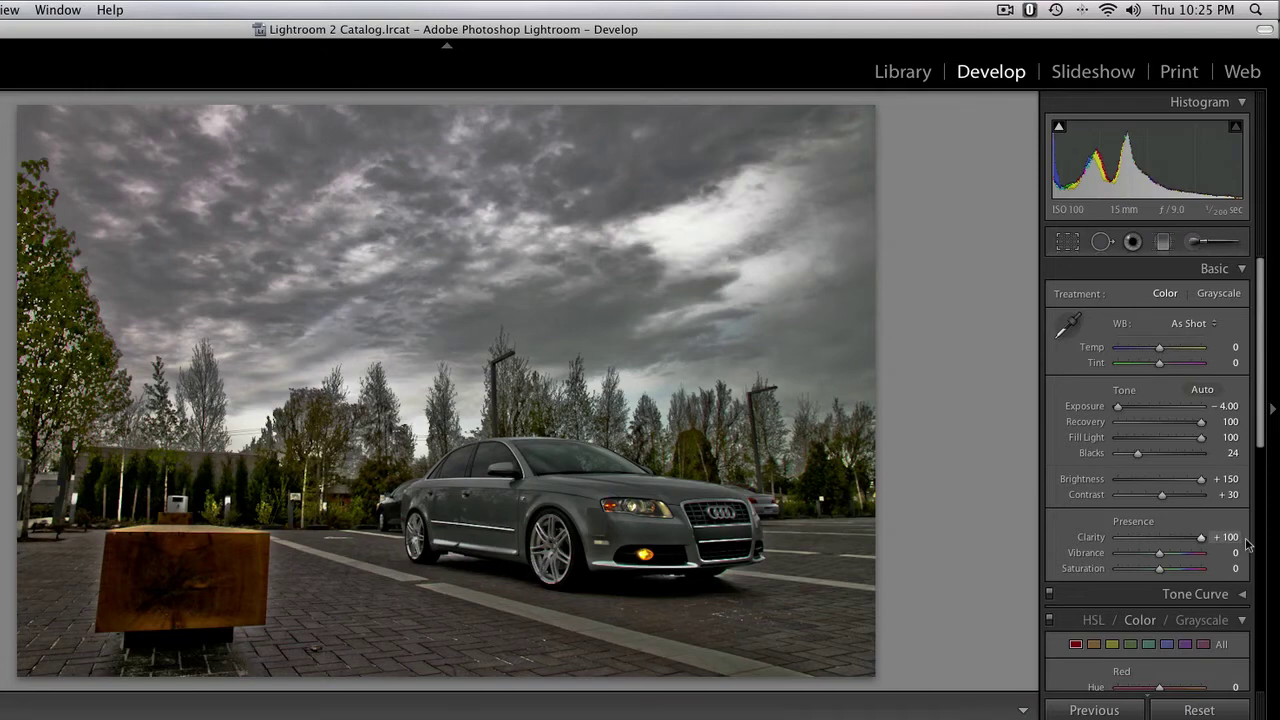
drag(1246, 543, 1177, 556)
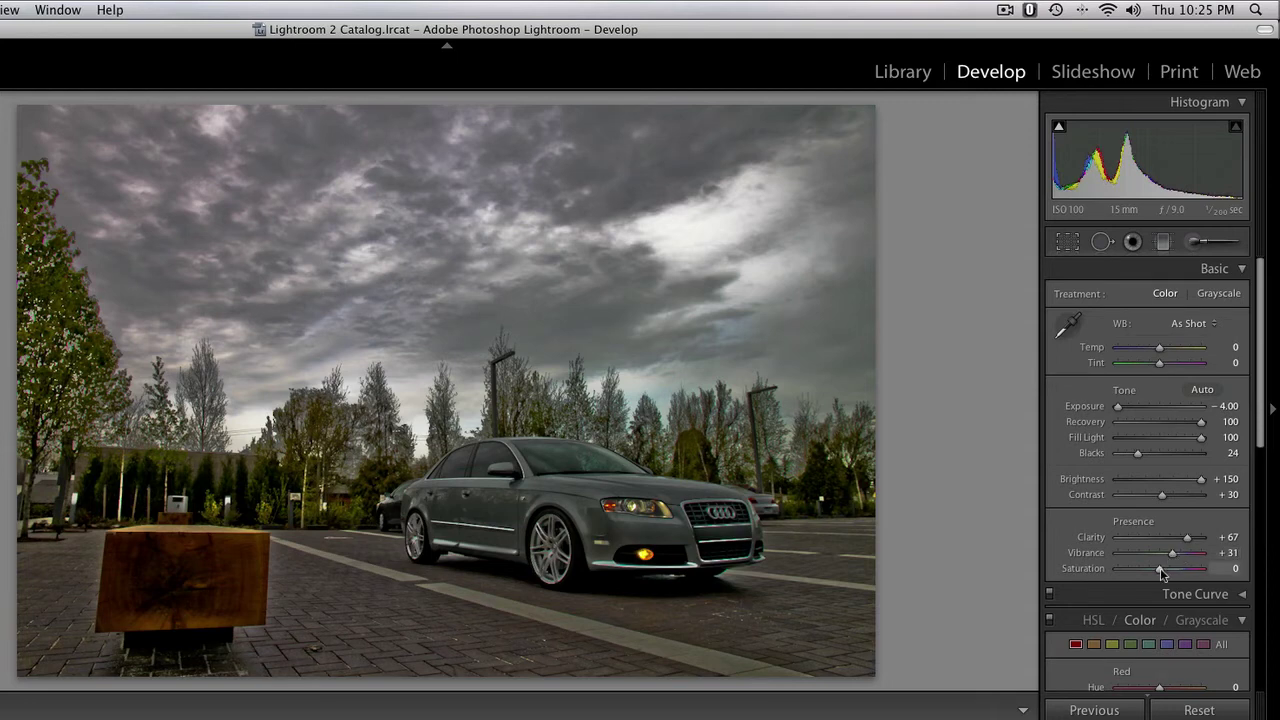
mouse_move(1167, 568)
mouse_down()
mouse_move(1260, 577)
mouse_move(1177, 575)
mouse_move(1171, 552)
mouse_move(1173, 570)
mouse_move(1160, 570)
mouse_up()
drag(1161, 553, 1159, 553)
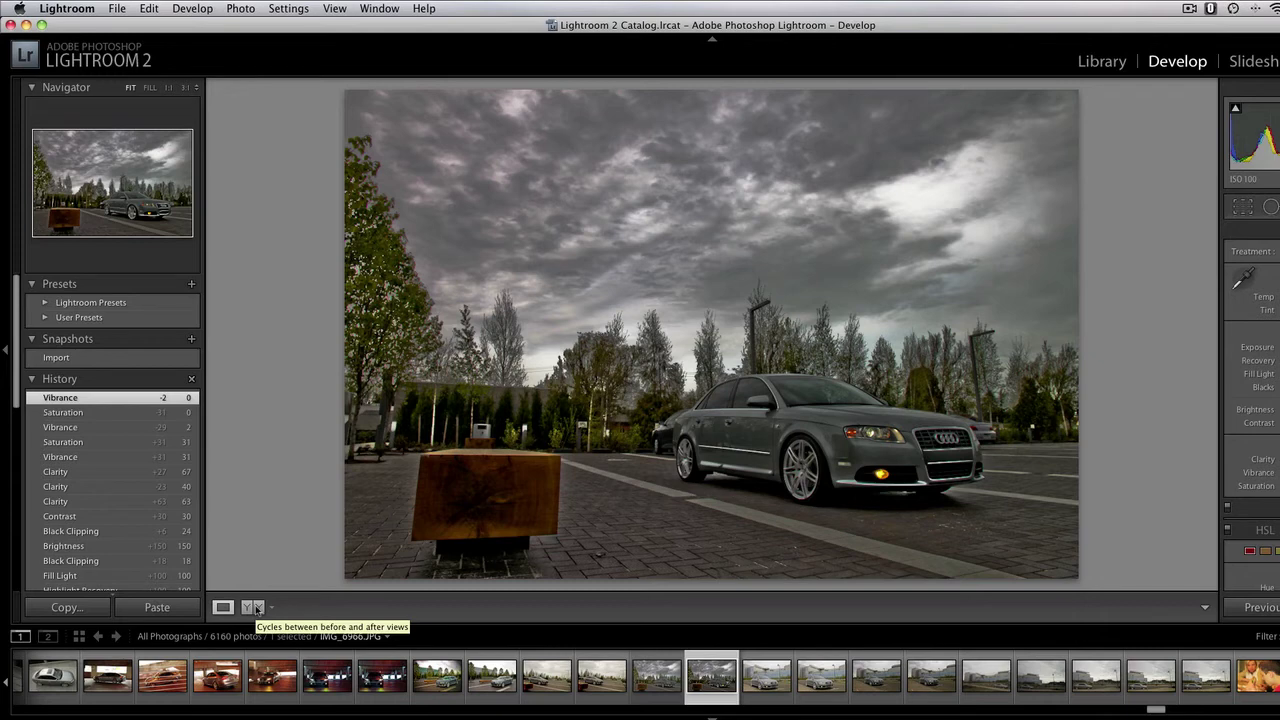
- Cycle the Before & After view through split, stacked and side-by-side layouts
click(253, 608)
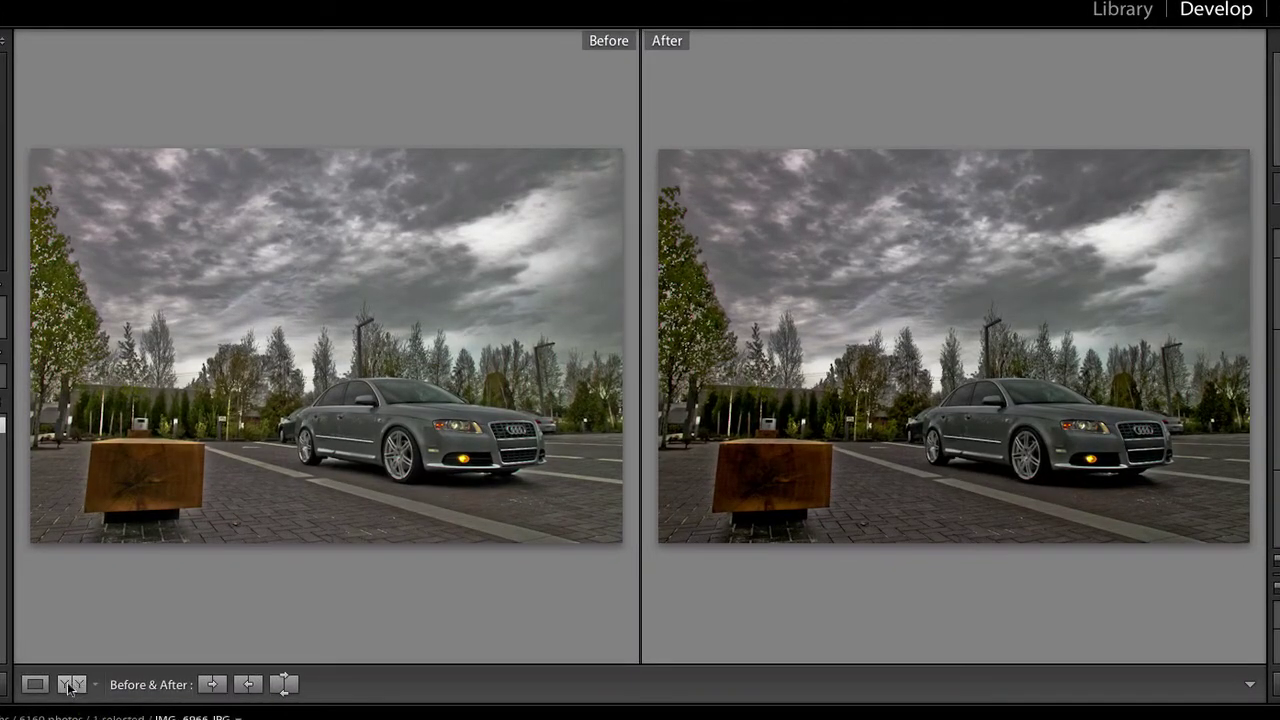
click(70, 684)
click(70, 684)
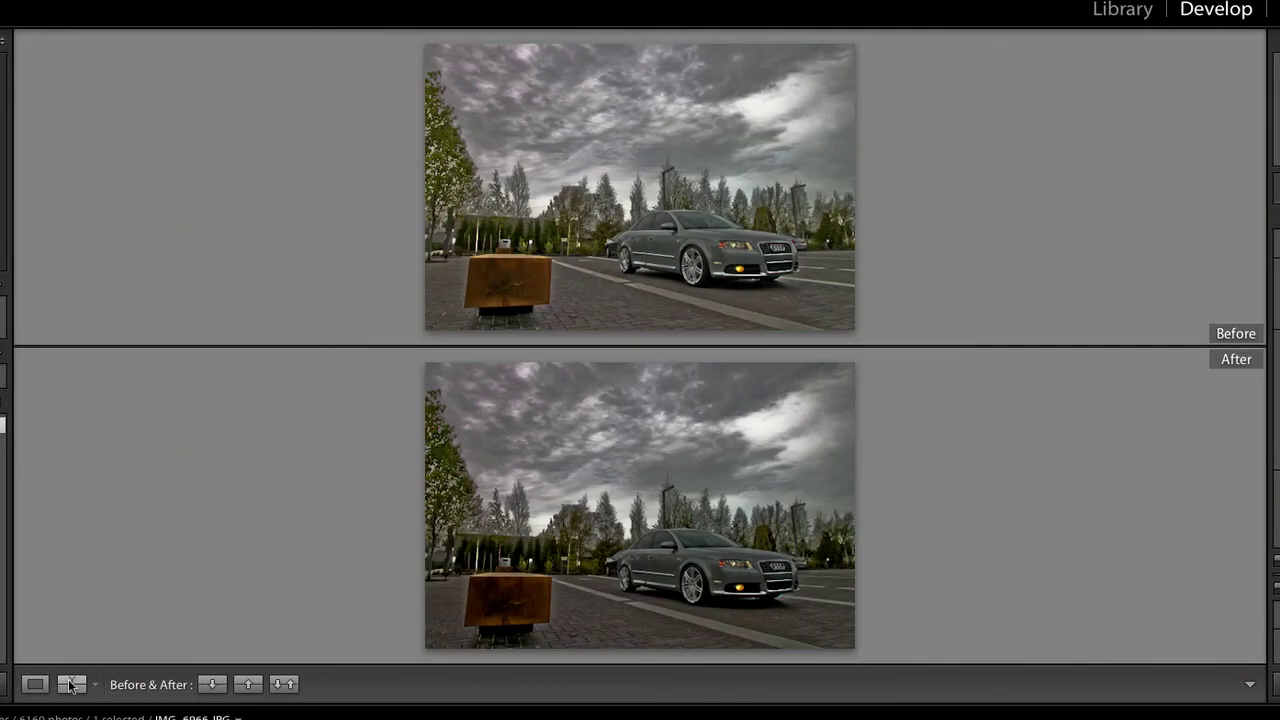
click(70, 684)
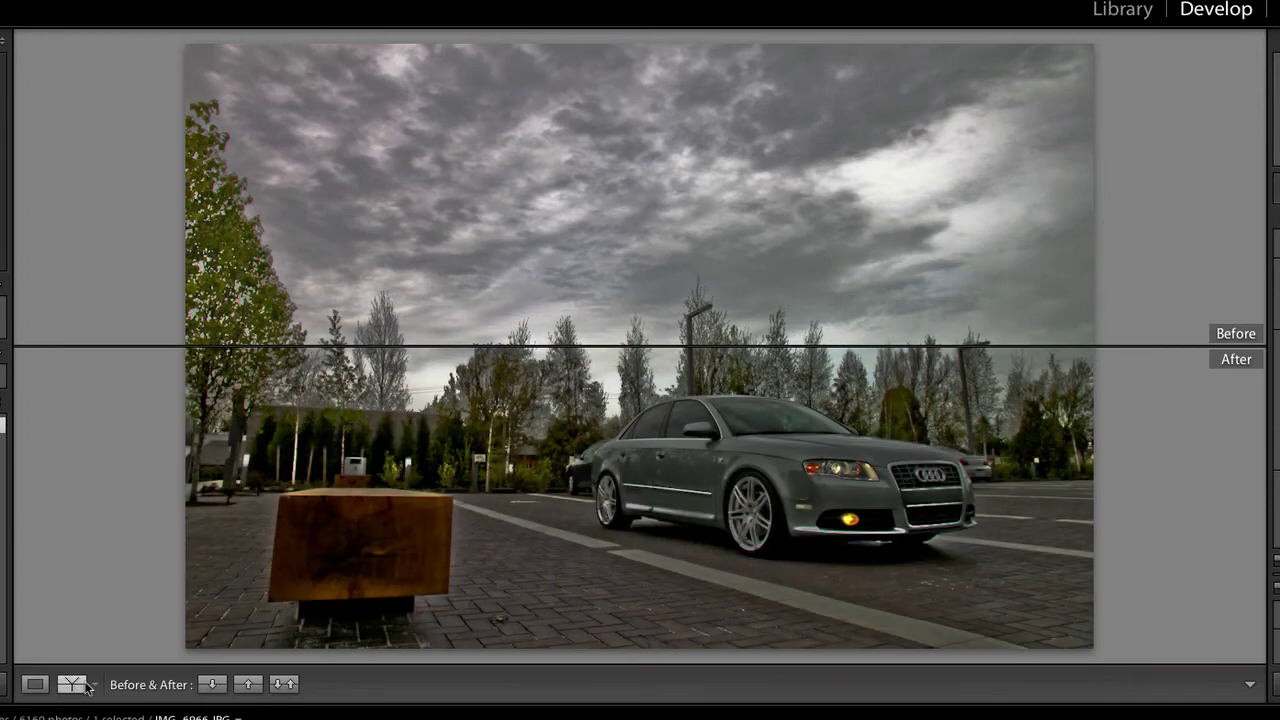
click(70, 684)
- Refresh the edited car photo and cycle layouts back to side-by-side Before & After
key(Right)
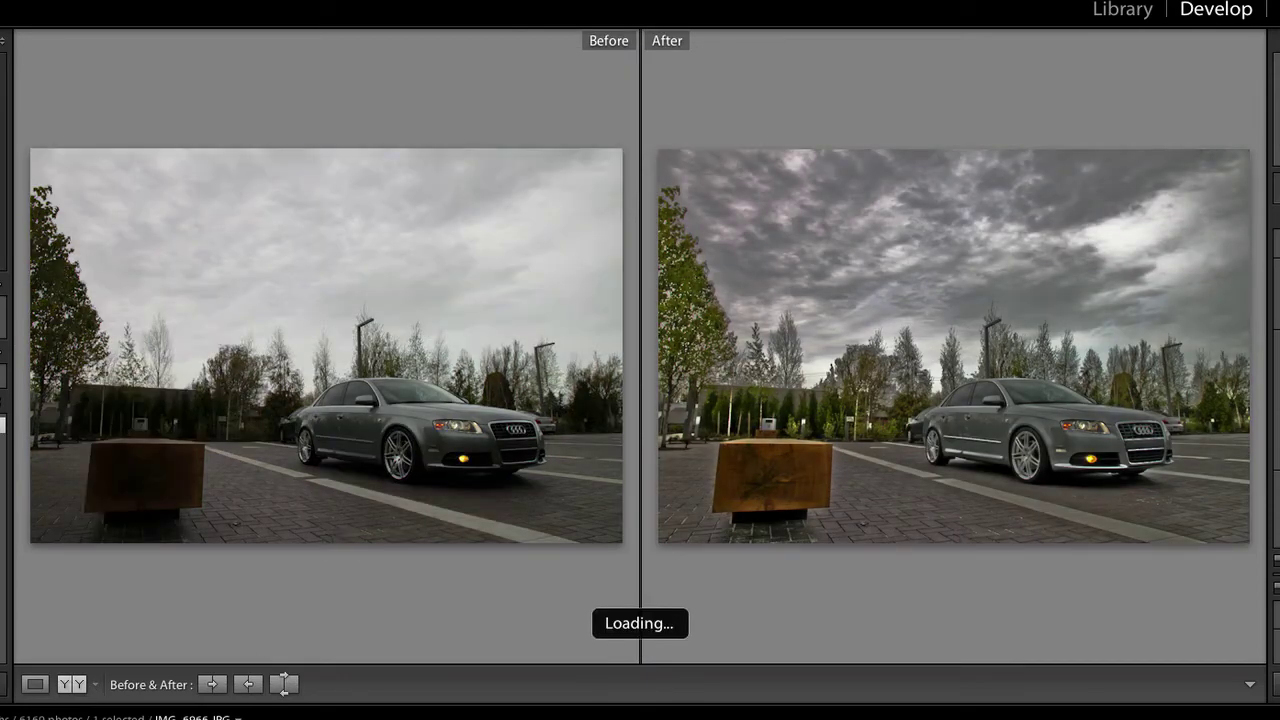
key(Left)
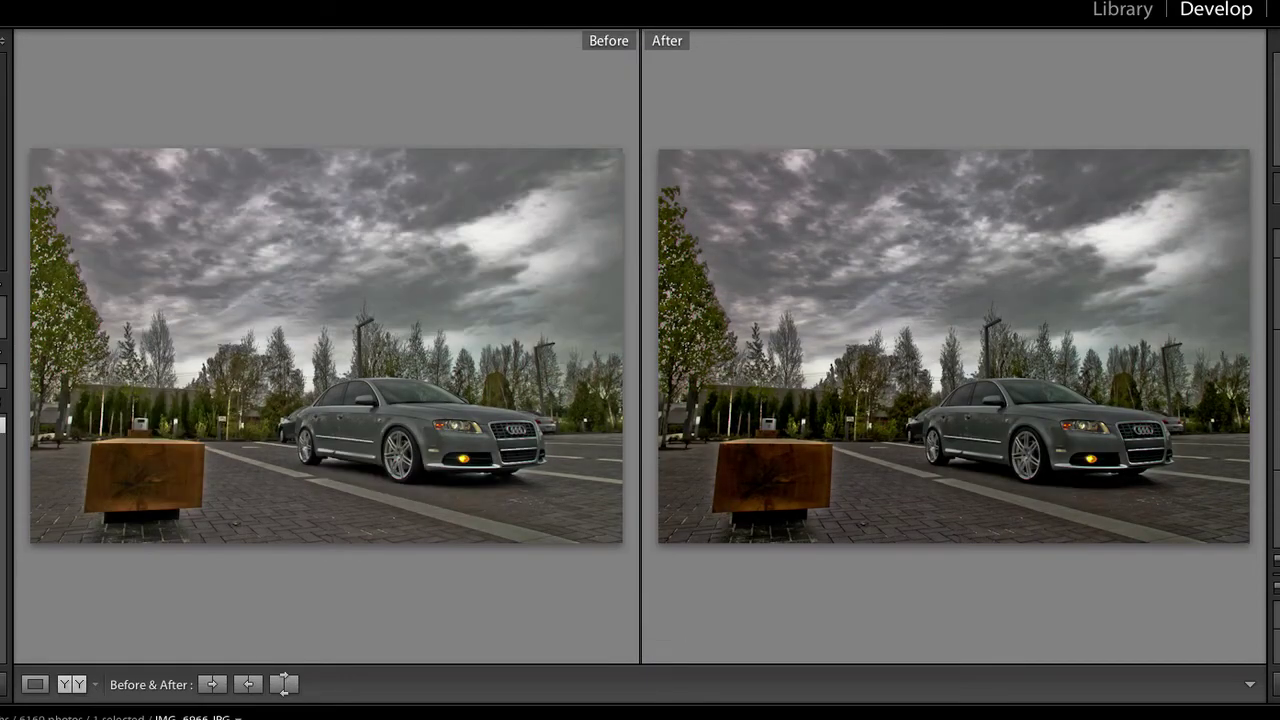
key(Right)
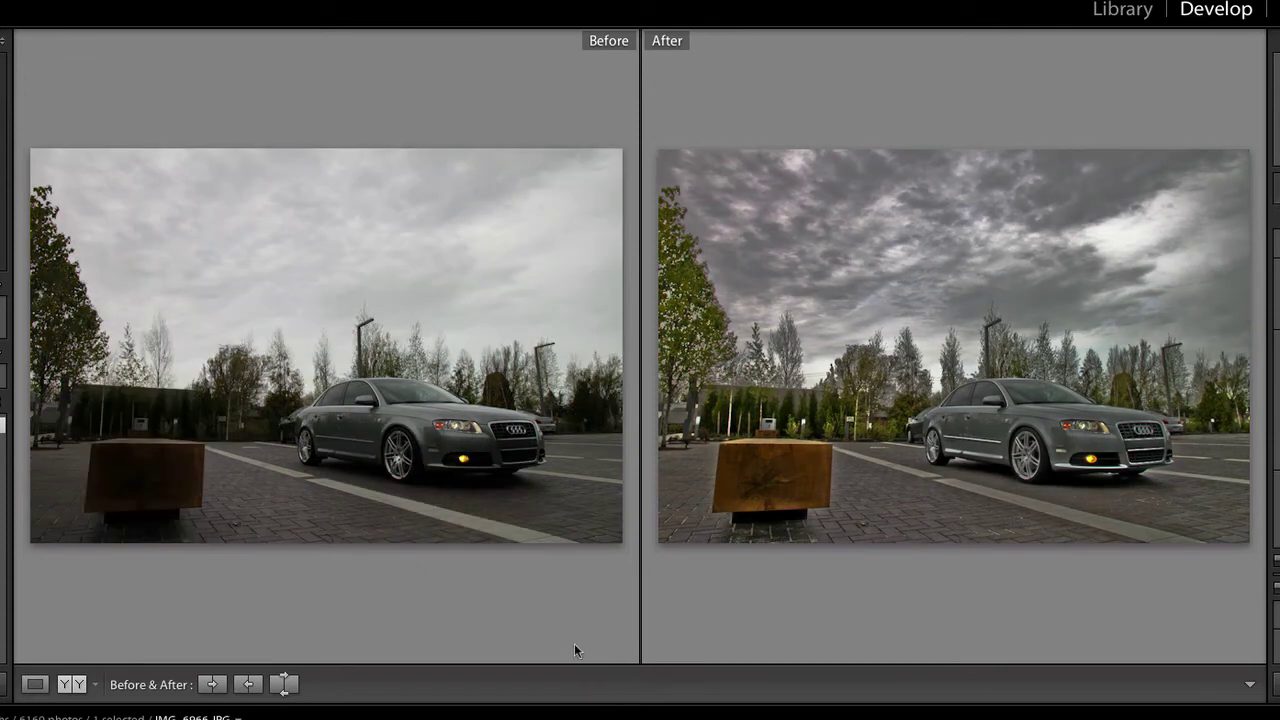
click(76, 684)
click(73, 684)
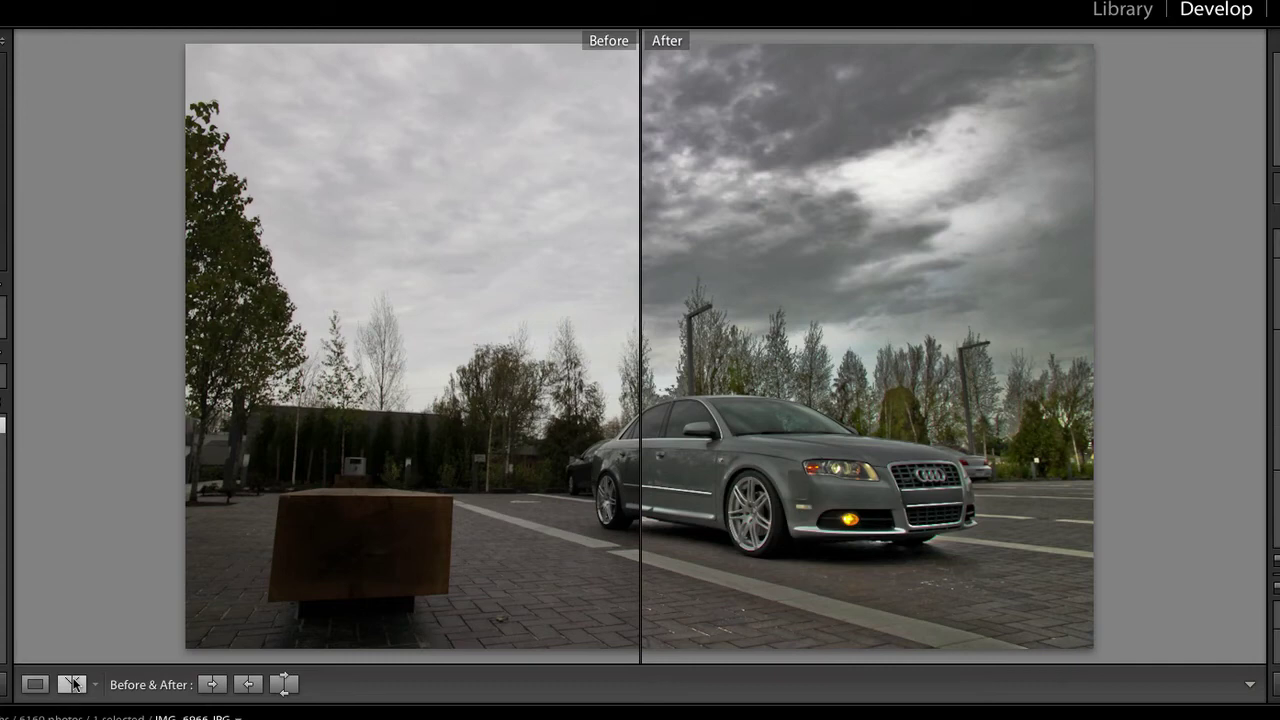
click(73, 684)
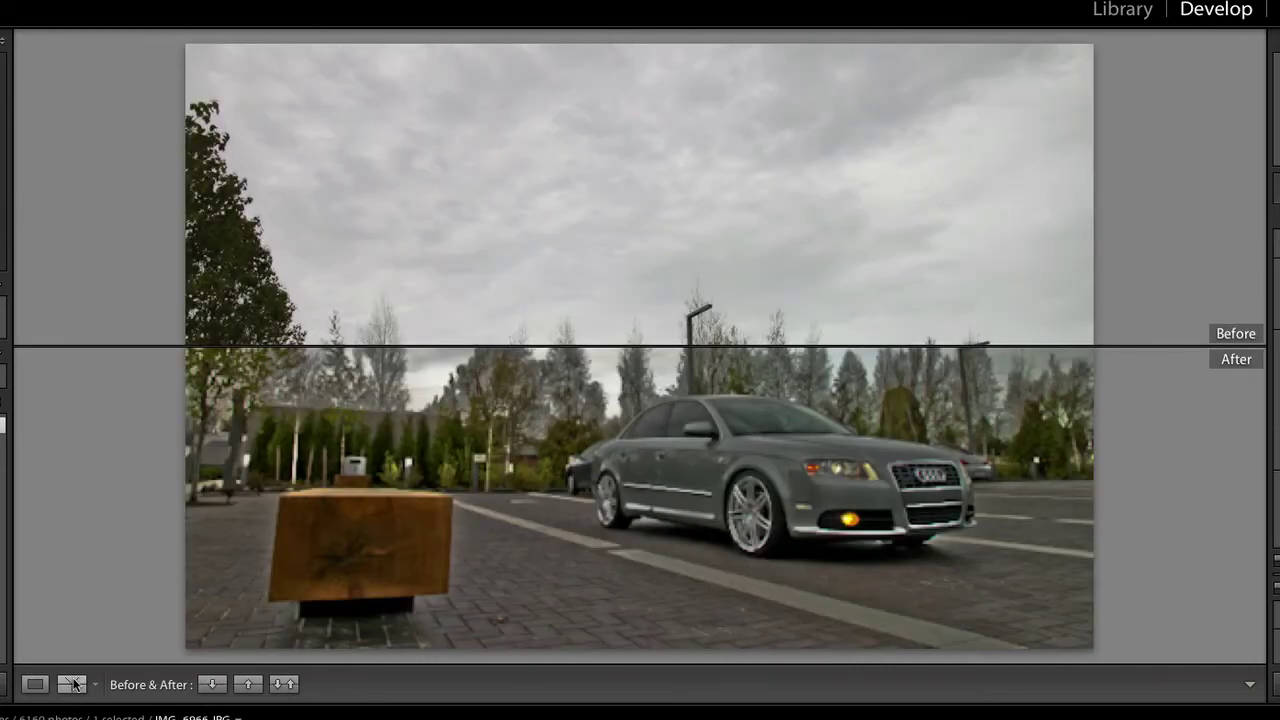
click(76, 684)
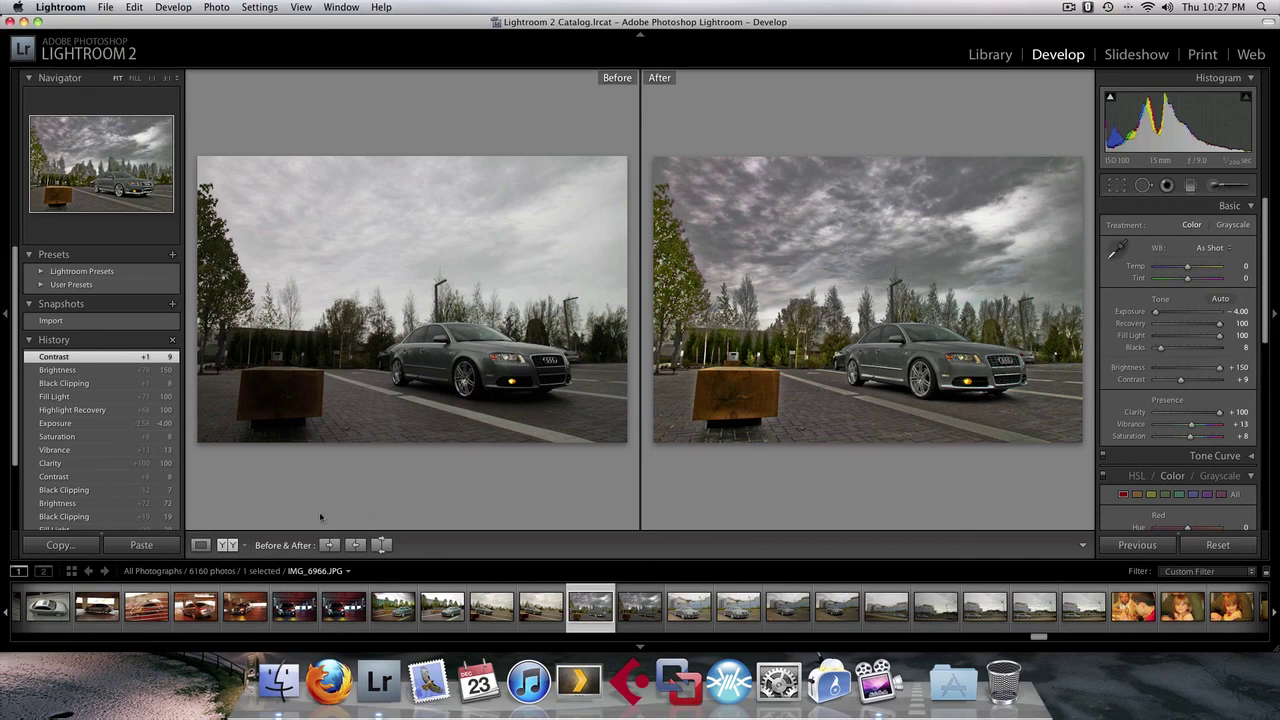
- Switch to Loupe view to show only the edited dramatic-sky car photo
click(202, 545)
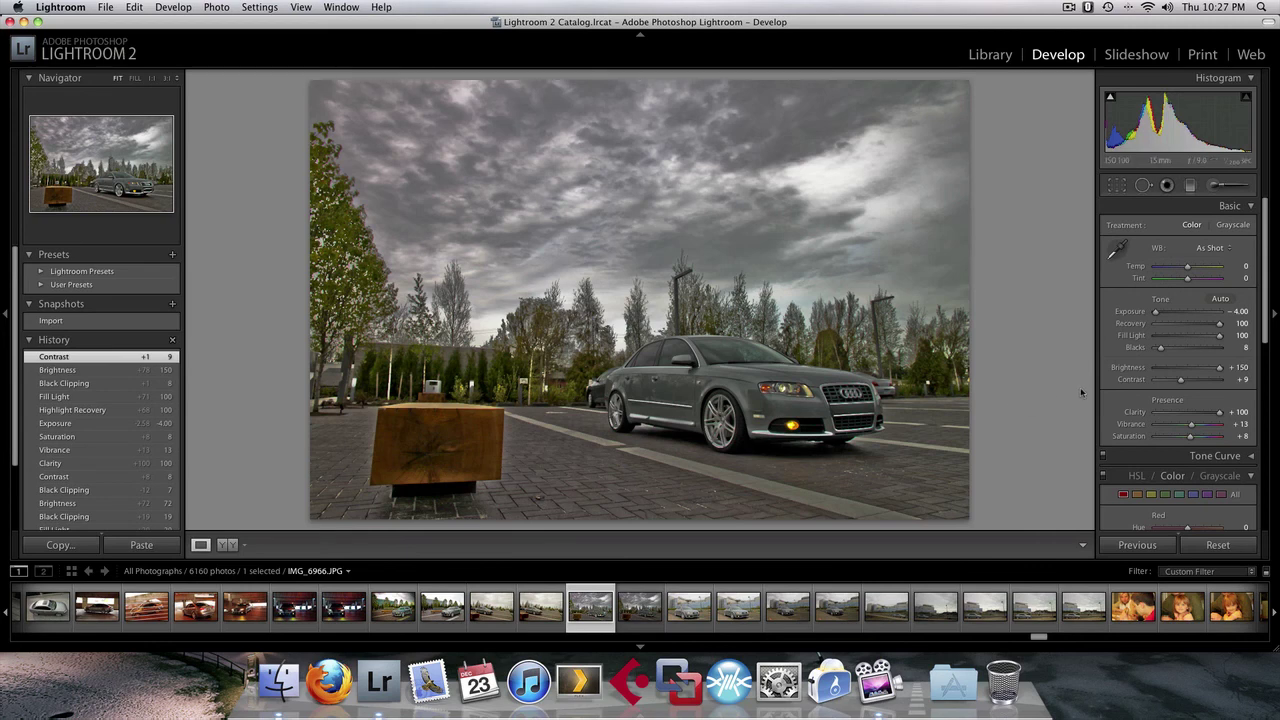